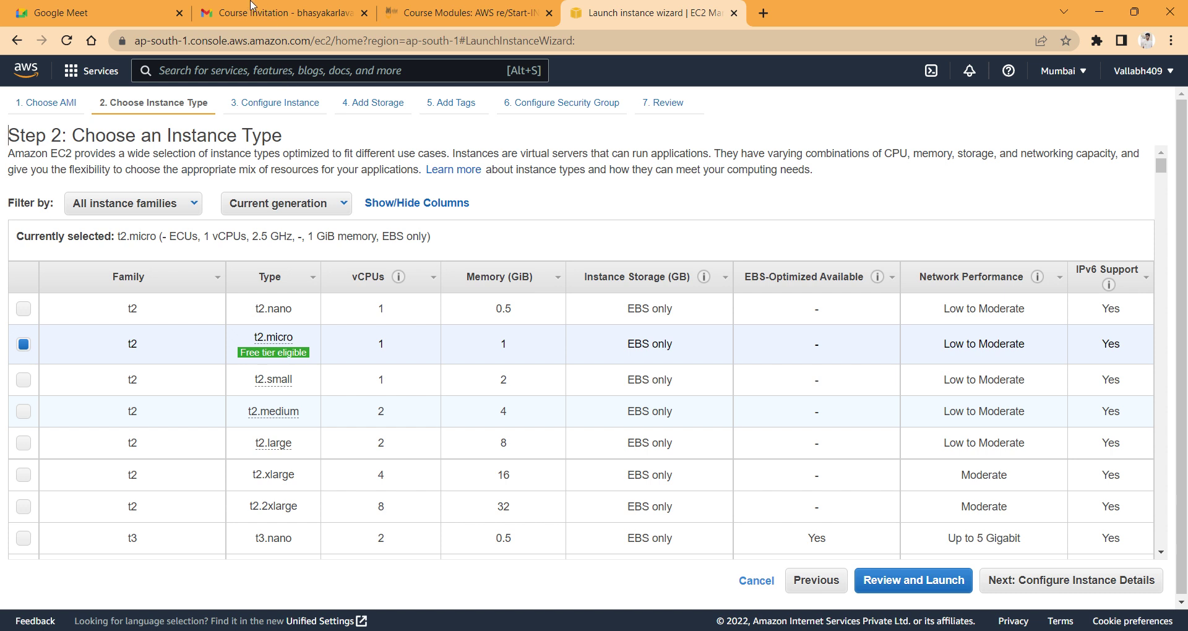
- Select the free-tier t2.micro instance type and advance past the instance details to the storage settings, keeping the defaults
left_click(613, 413)
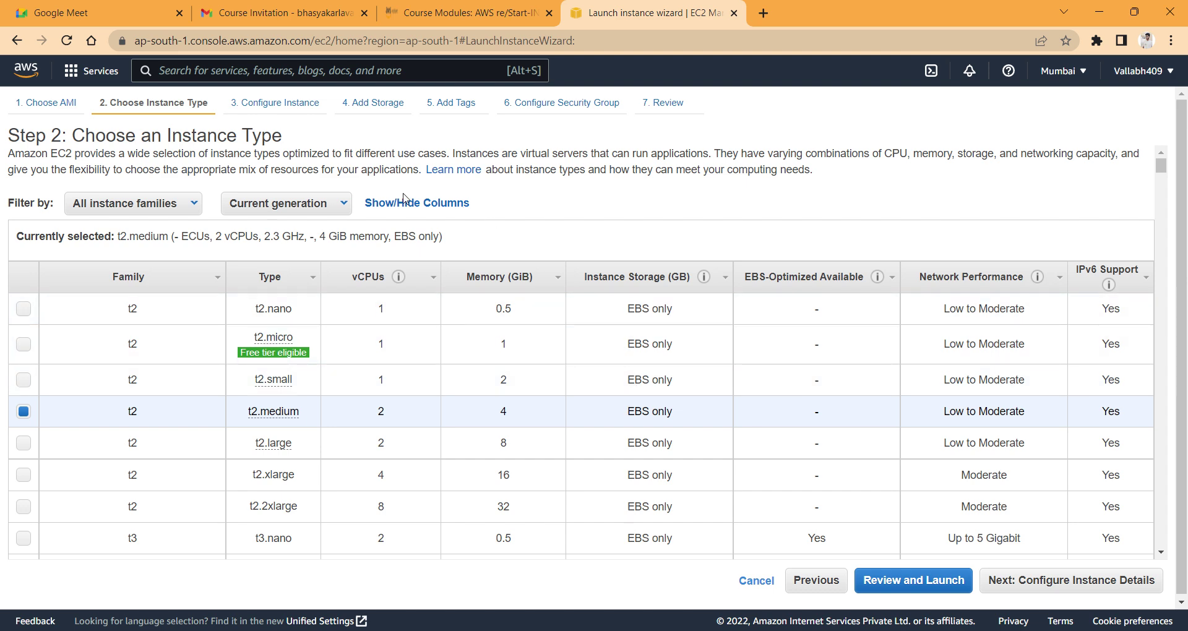
left_click(224, 351)
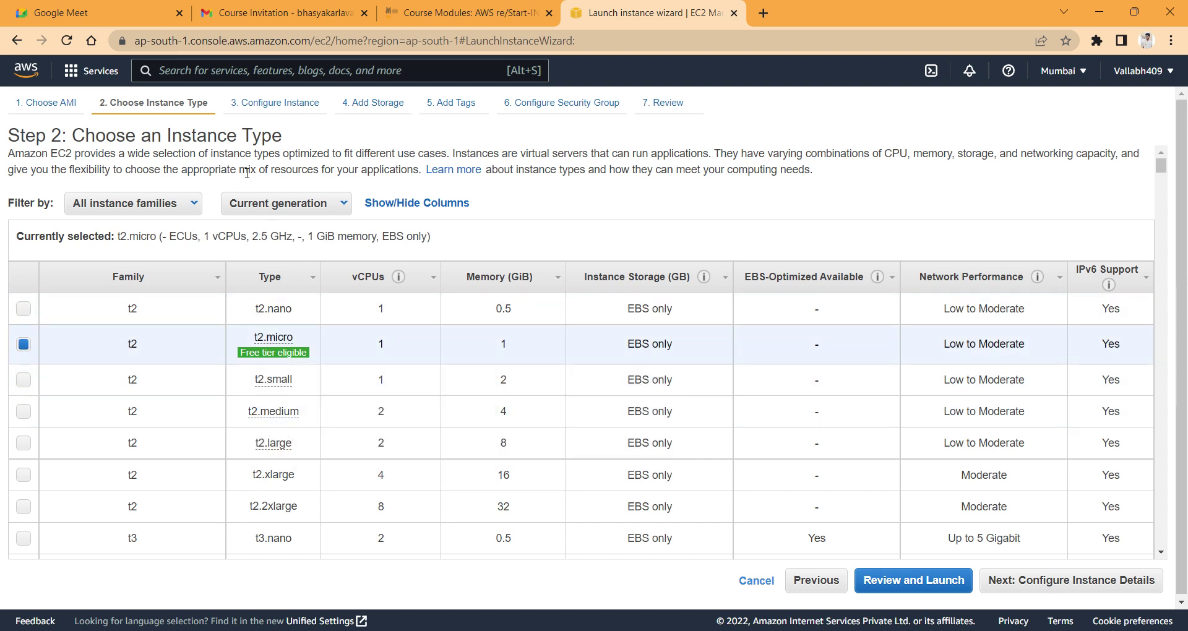
left_click(287, 104)
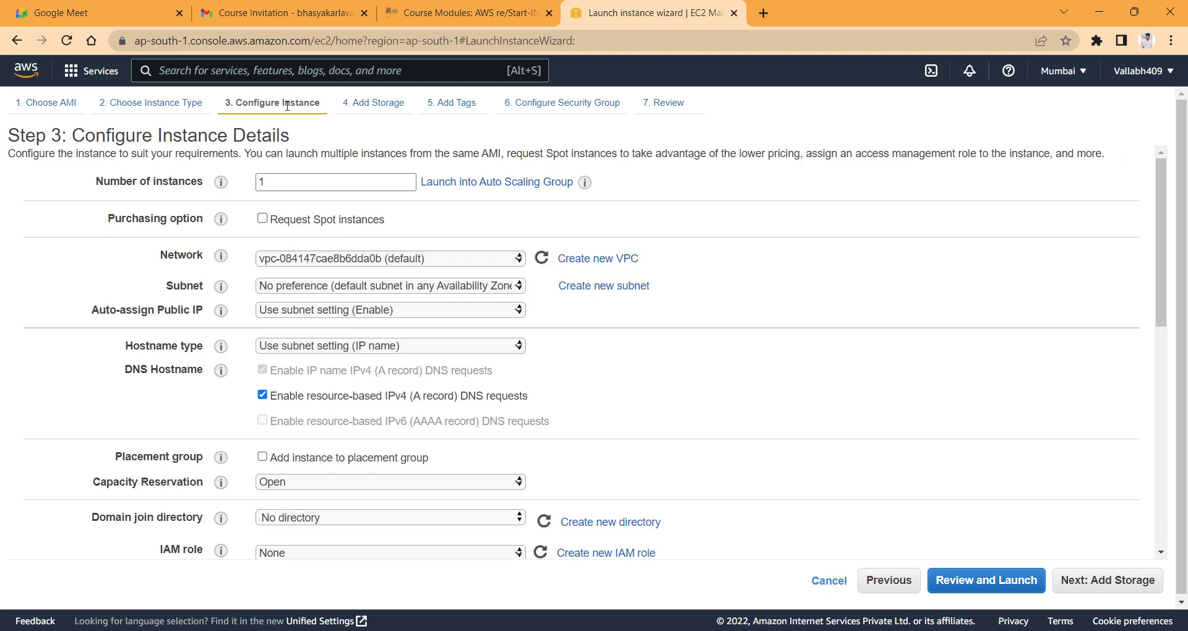
left_click(392, 104)
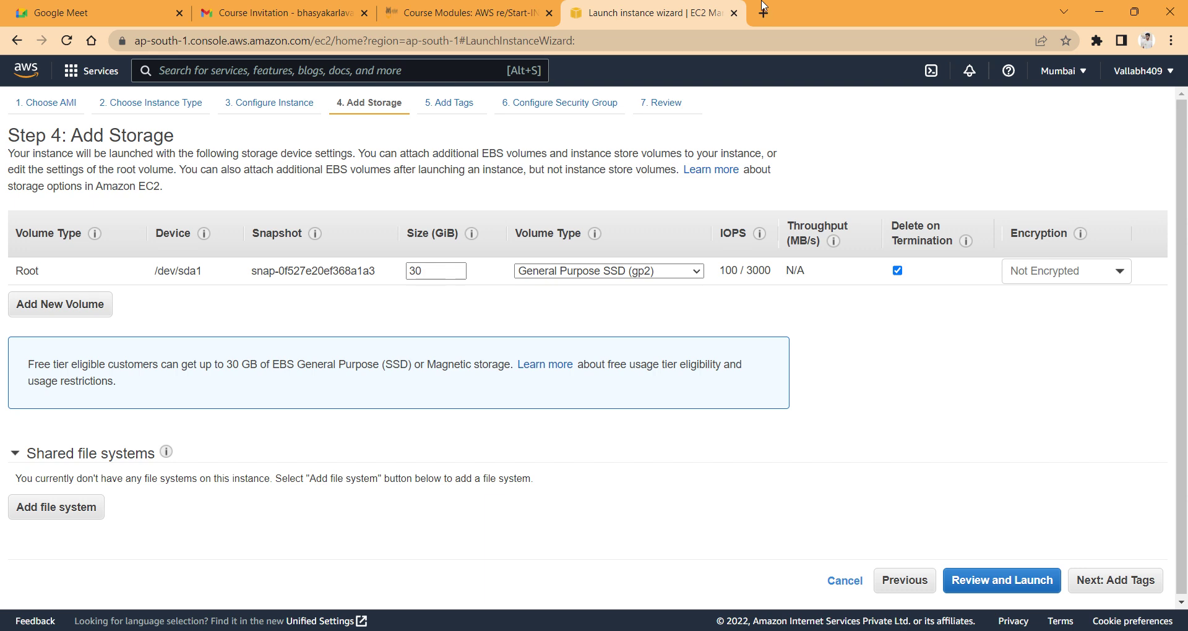
left_click(471, 18)
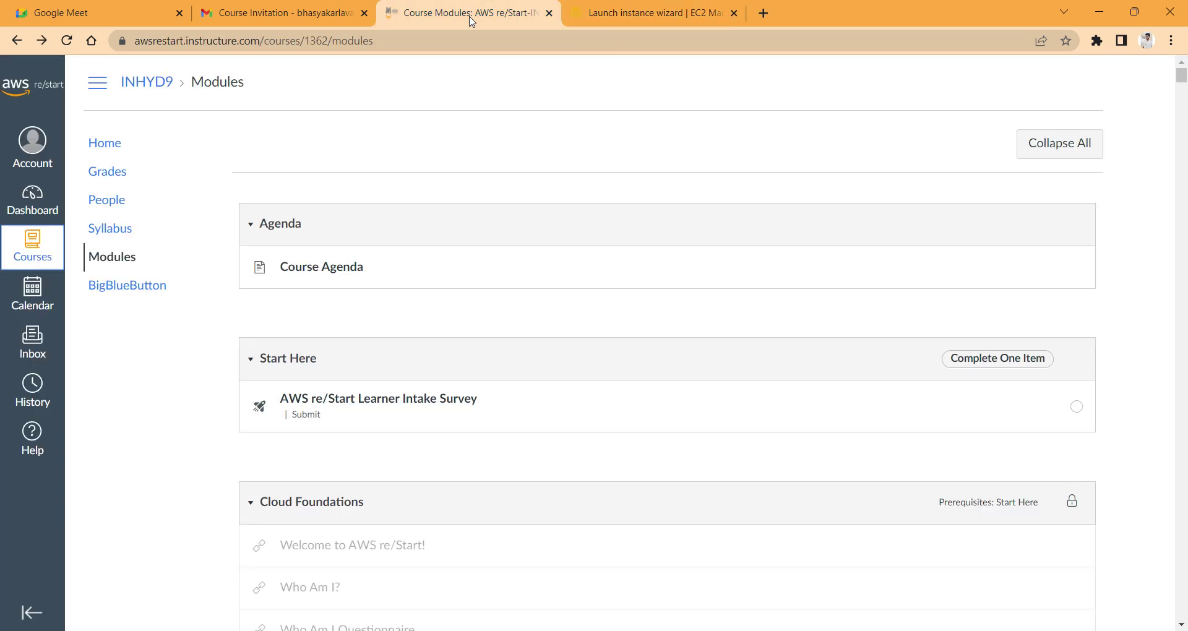
left_click(654, 21)
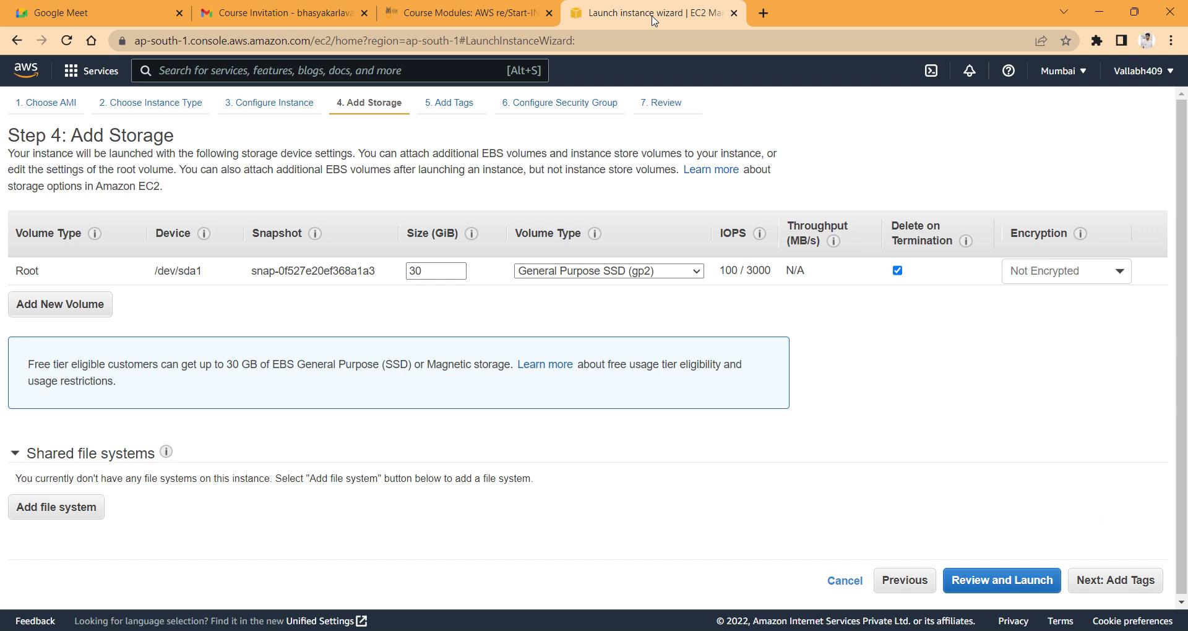
- Add a Name tag with the value windows to the instance and proceed to the security group configuration
left_click(441, 108)
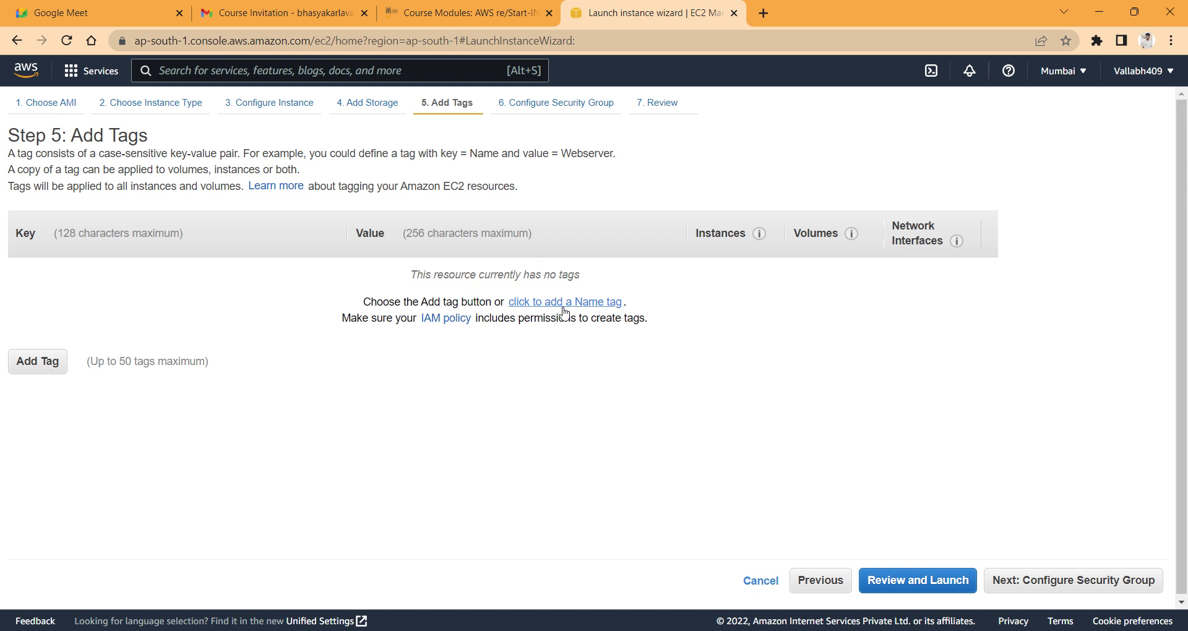
left_click(560, 302)
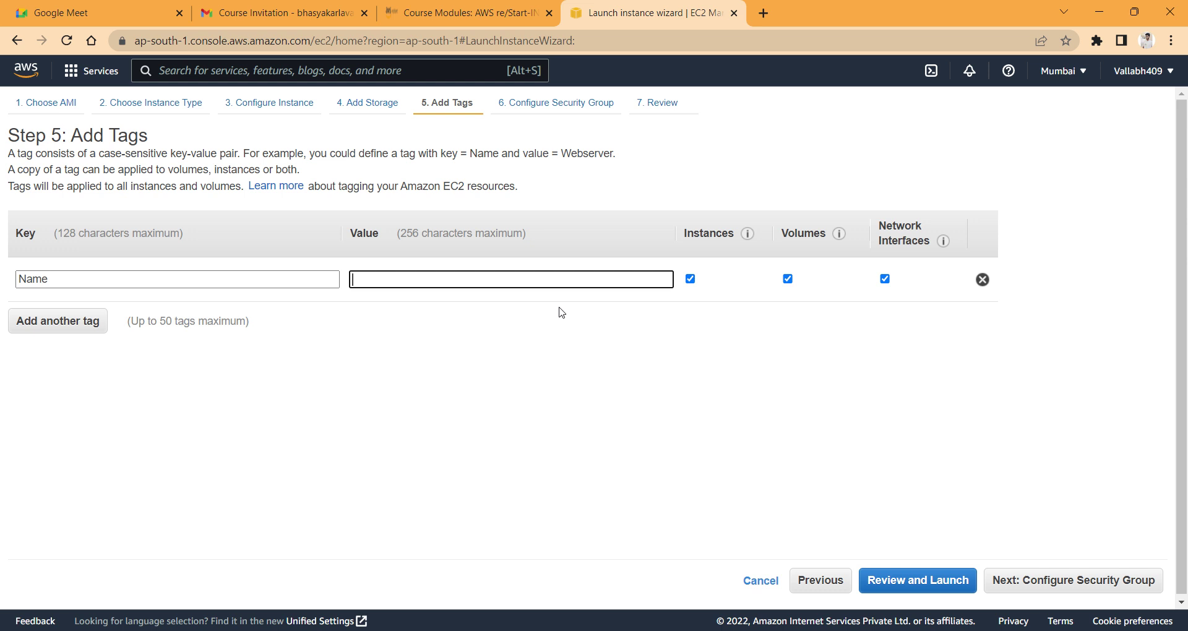
type("windi")
key("BackSpace")
type("ows")
left_click(538, 103)
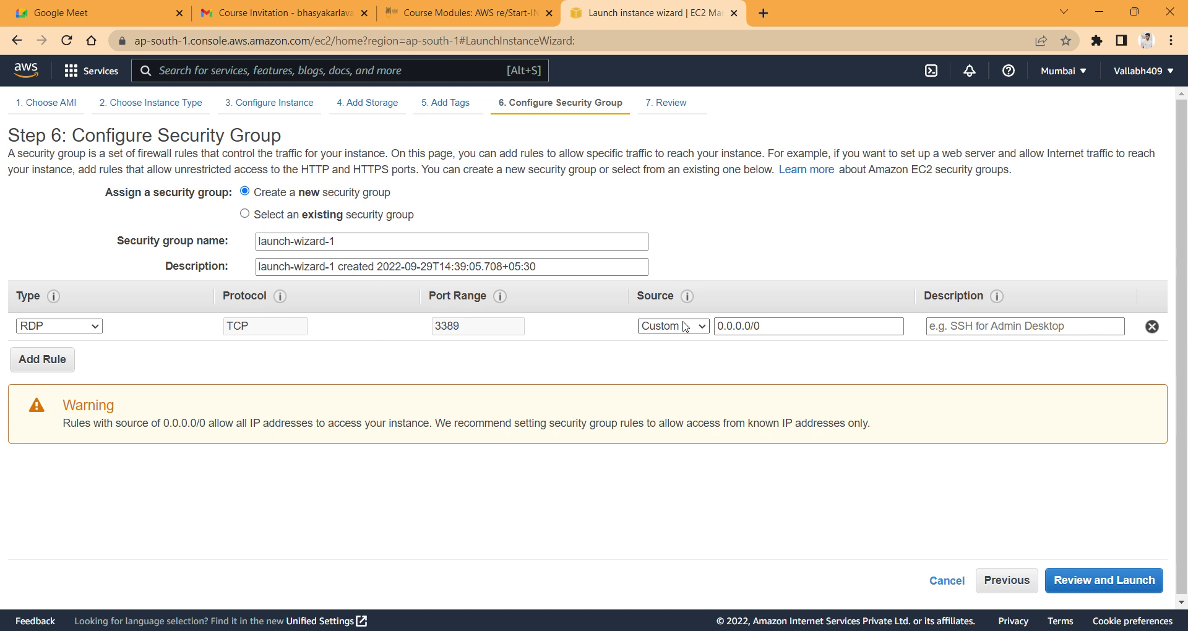
left_click(815, 339)
key("BackSpace")
key("BackSpace")
key("BackSpace")
key("BackSpace")
key("BackSpace")
key("BackSpace")
key("BackSpace")
key("BackSpace")
key("BackSpace")
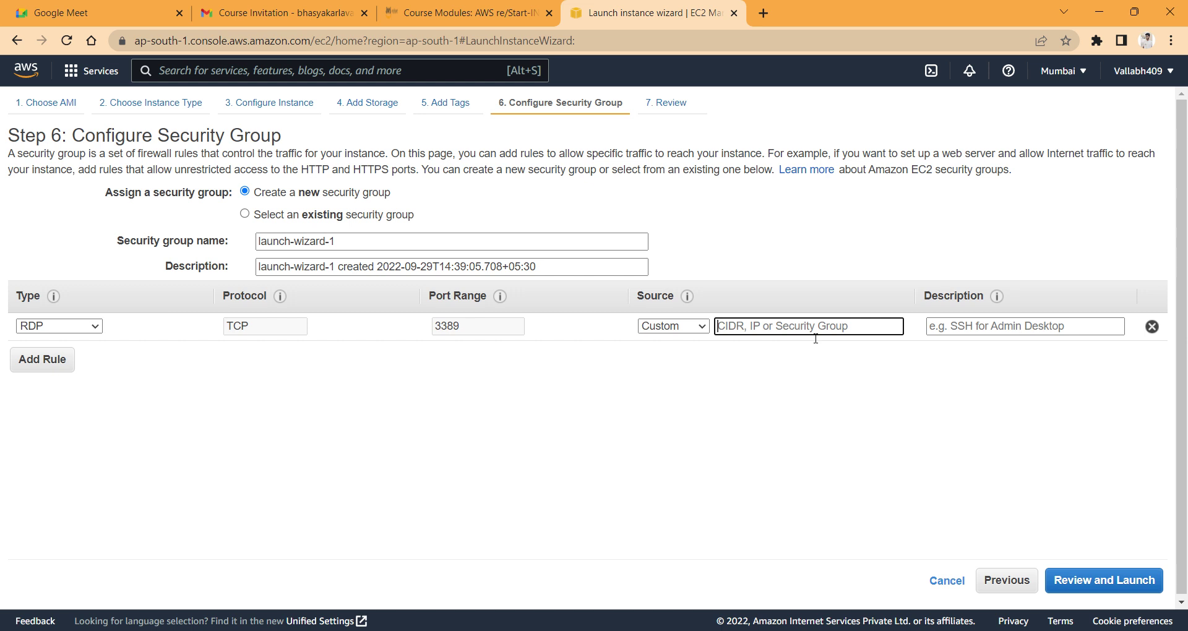
type("27")
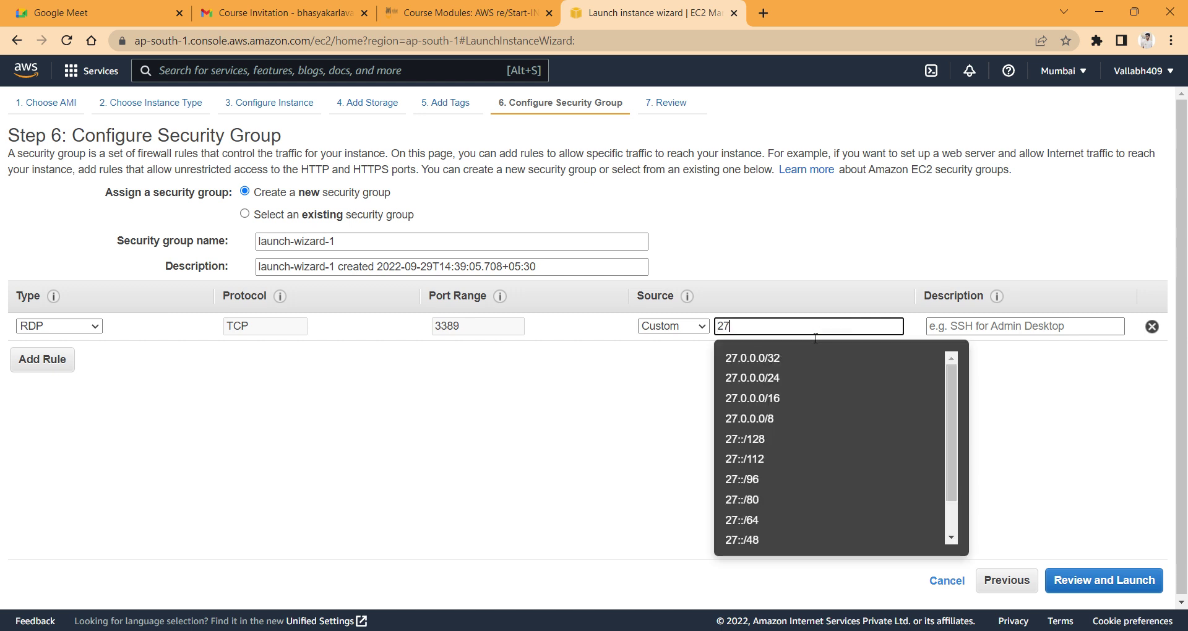
type(".6")
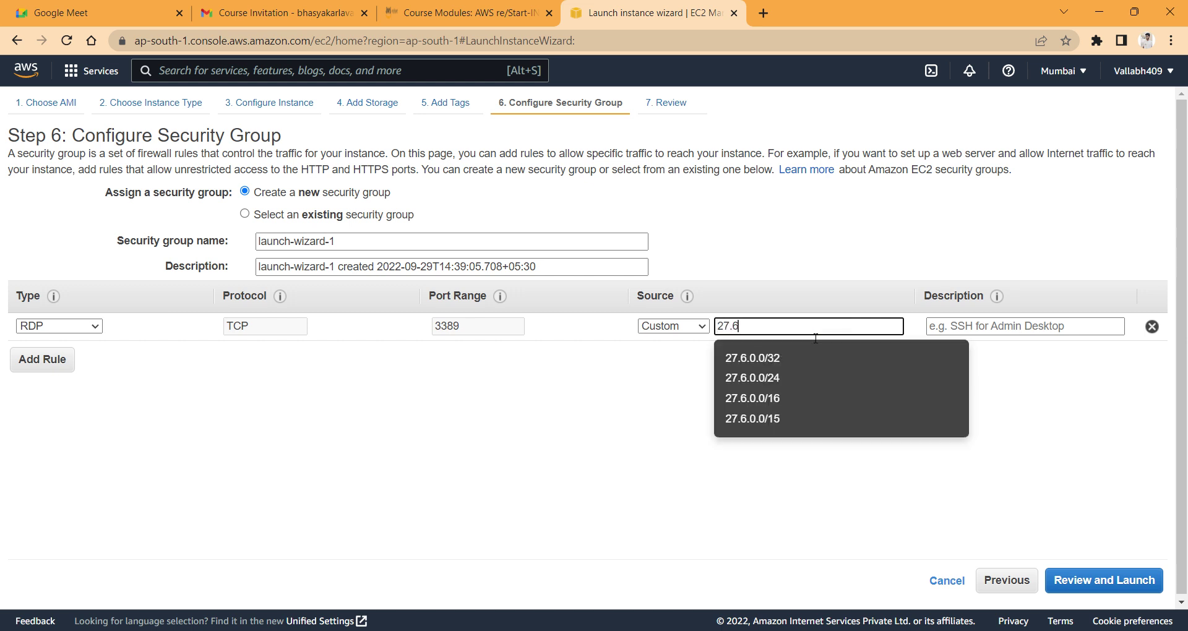
type("1.102.")
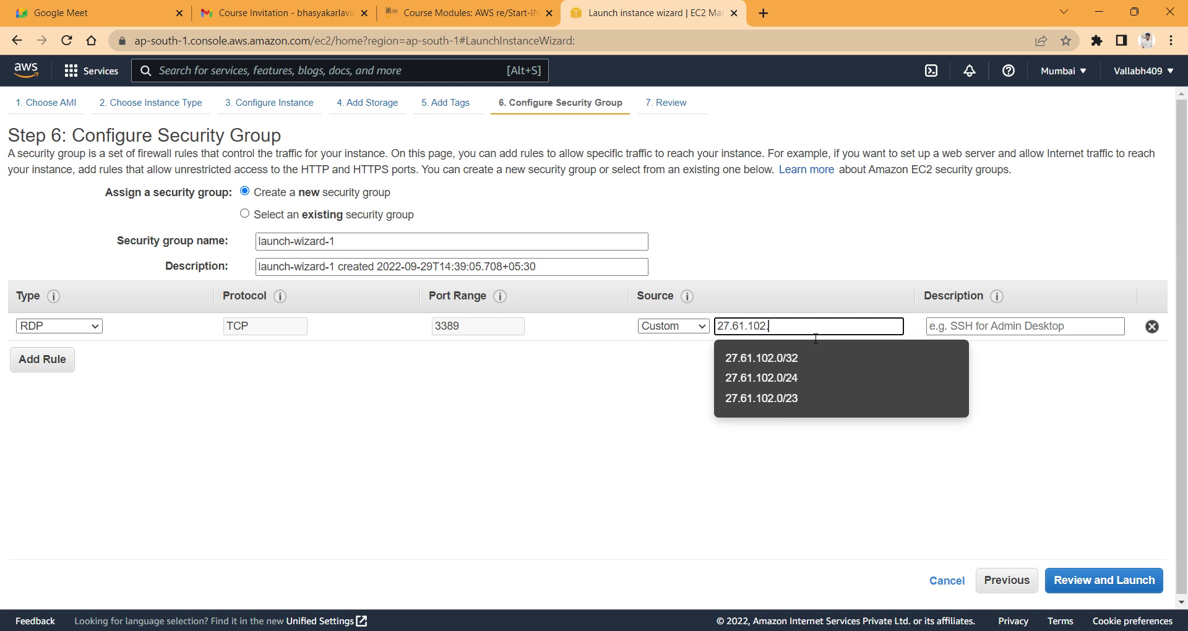
type("43/32")
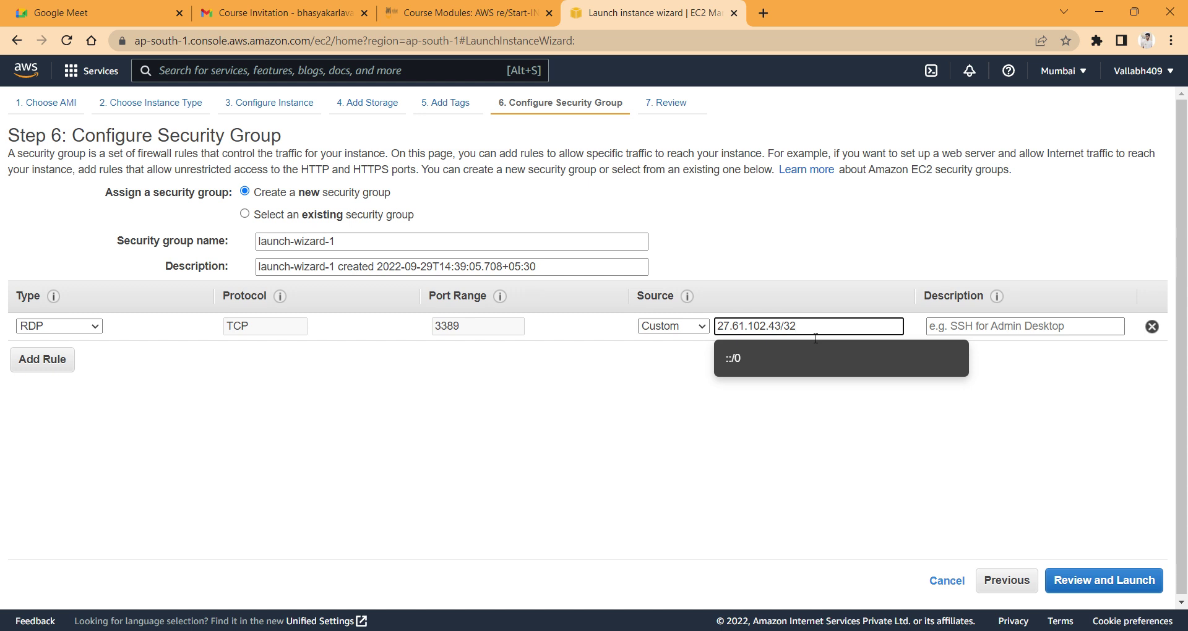
left_click(886, 454)
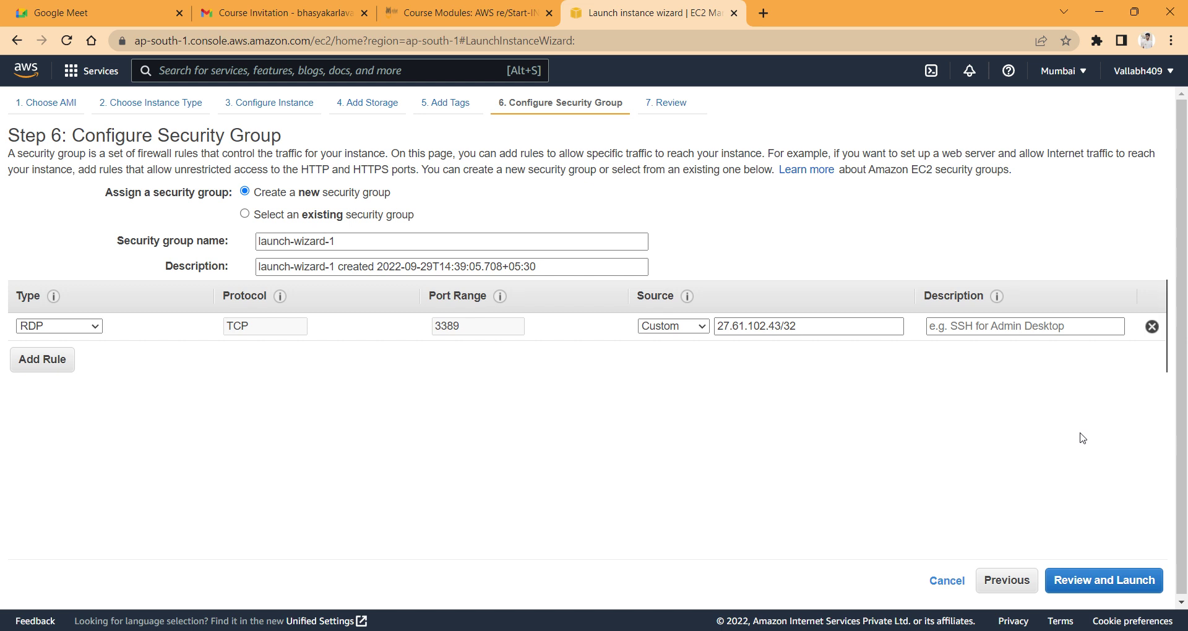
- Set the RDP rule's source to My IP and proceed to the launch review
left_click(689, 356)
left_click(707, 329)
left_click(672, 369)
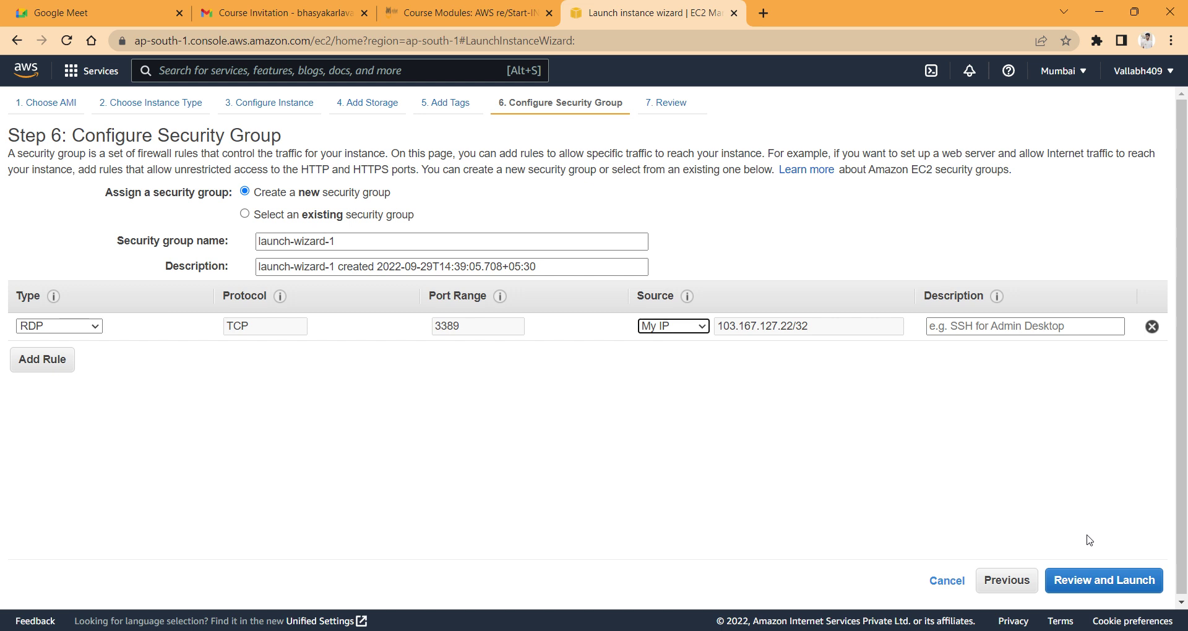
left_click(672, 116)
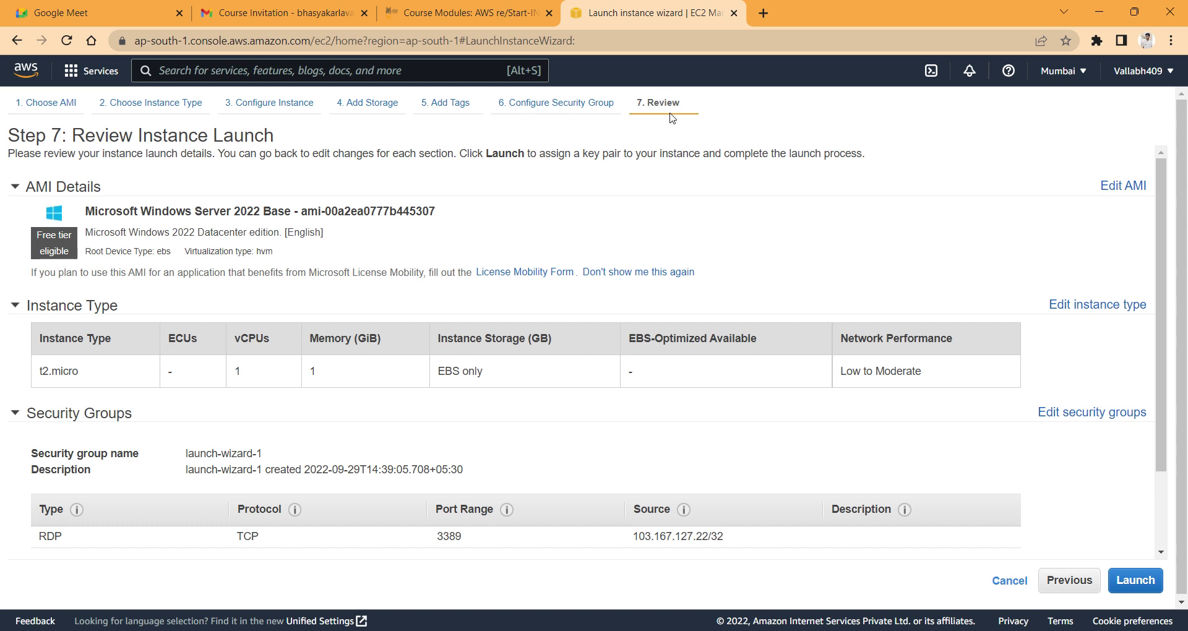
- Change the RDP rule's source to Anywhere in the security group configuration and return to the launch review
left_click(527, 111)
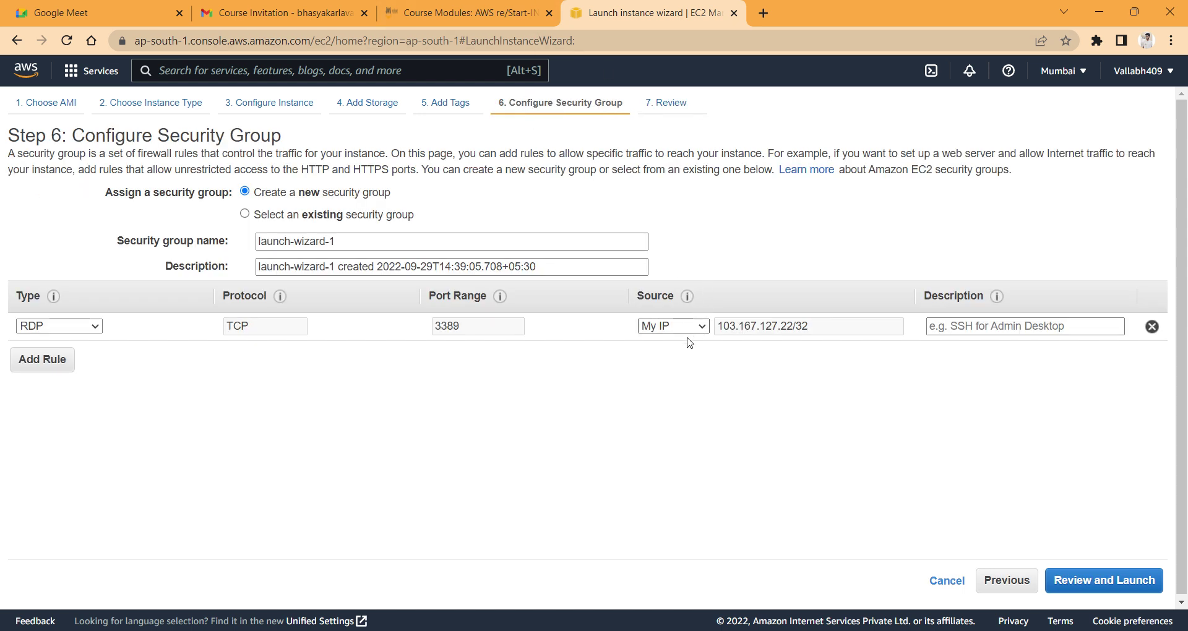
left_click(687, 355)
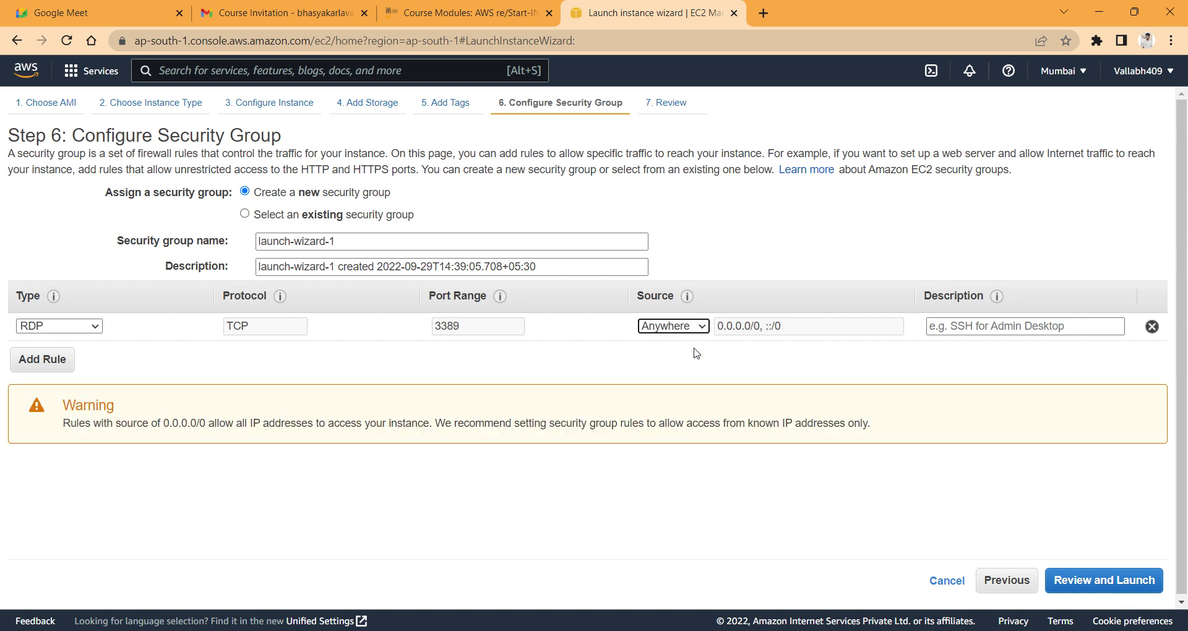
left_click(672, 104)
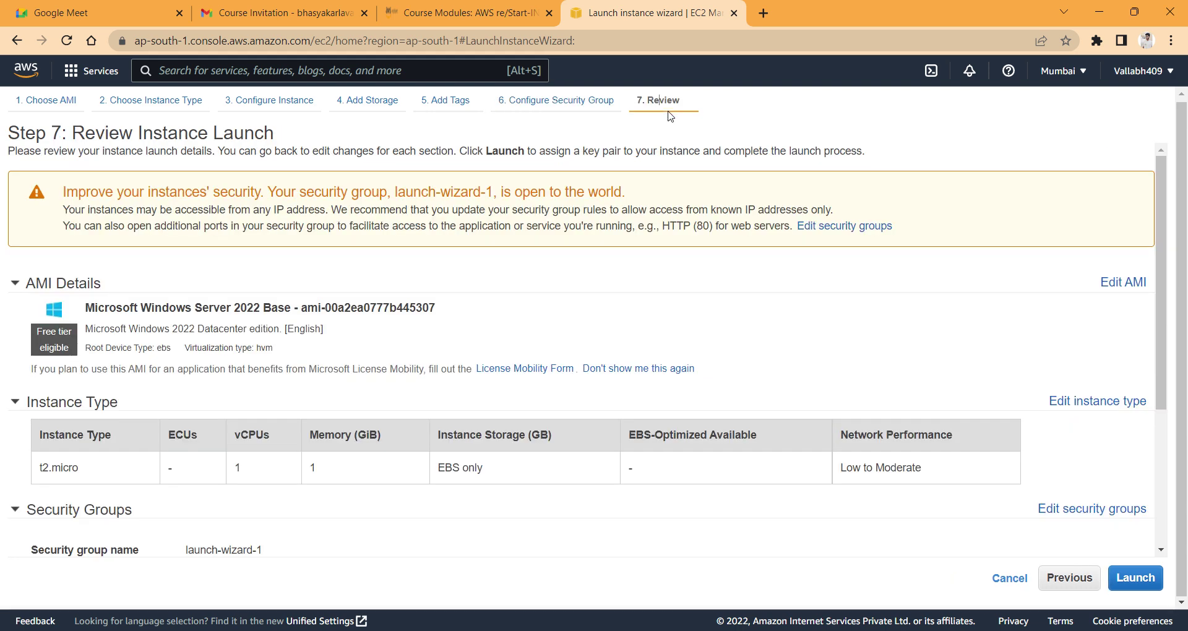
- Examine the launch summary's security group rules and instance details, including the instance configuration page, and return to the review
scroll(662, 181, "down", 4)
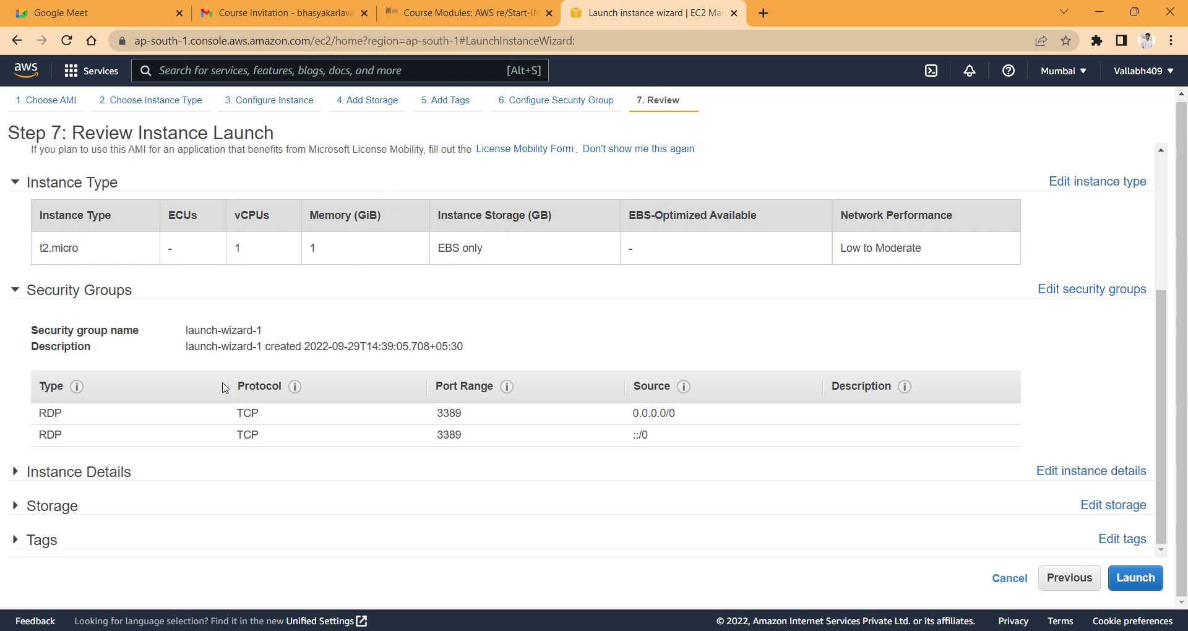
left_click(76, 481)
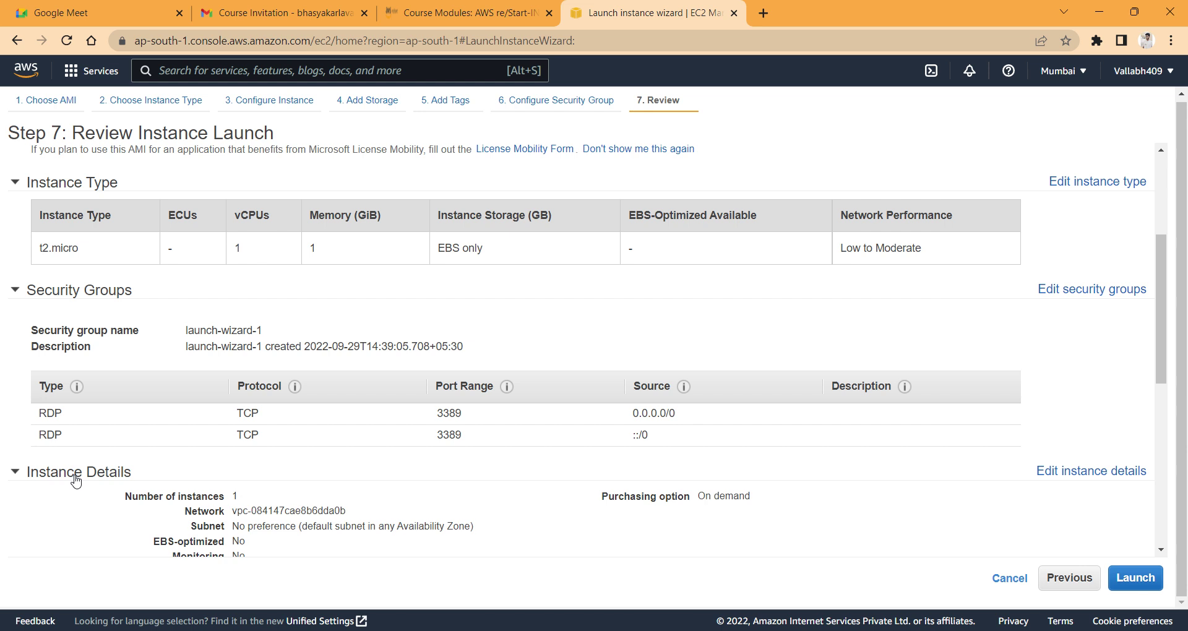
left_click(76, 481)
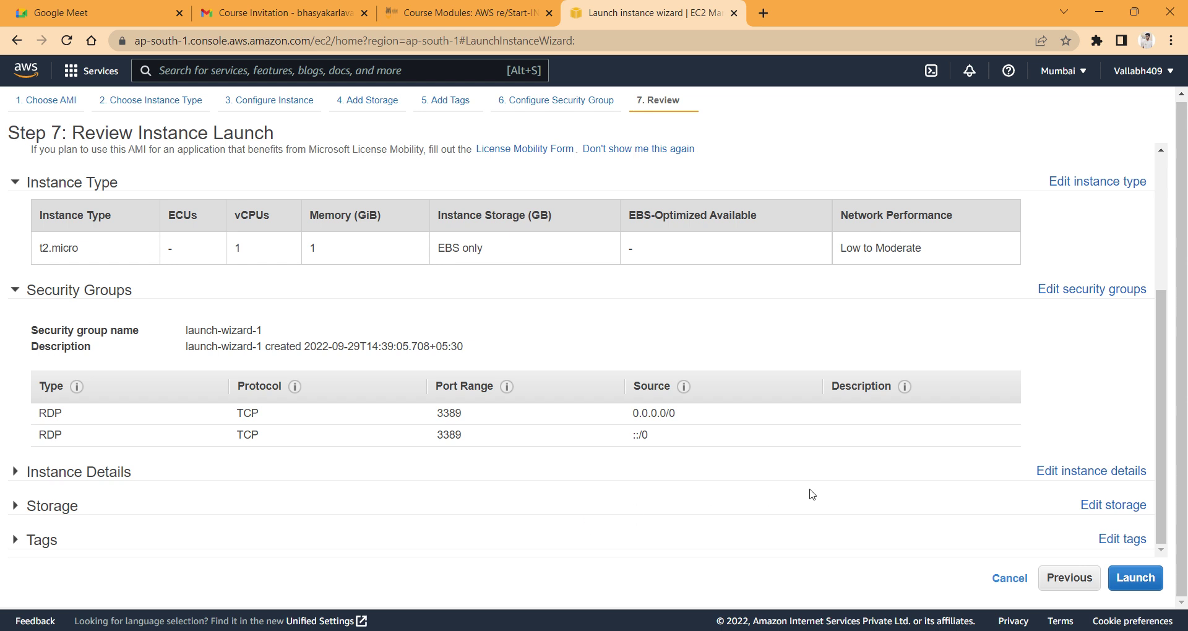
left_click(1092, 473)
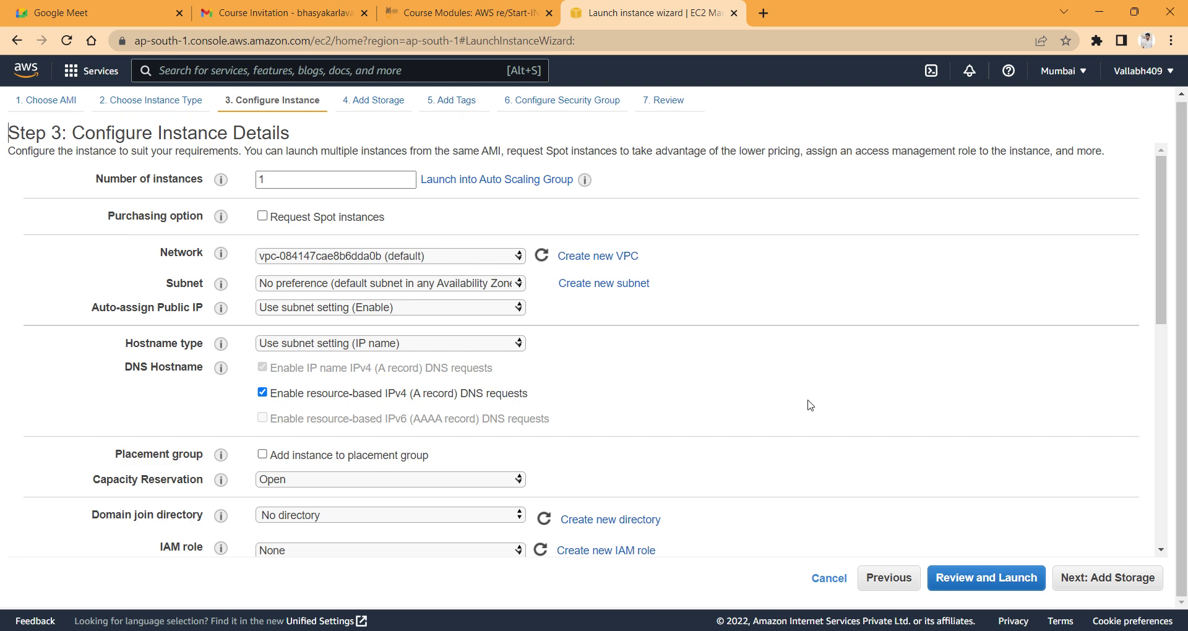
left_click(664, 108)
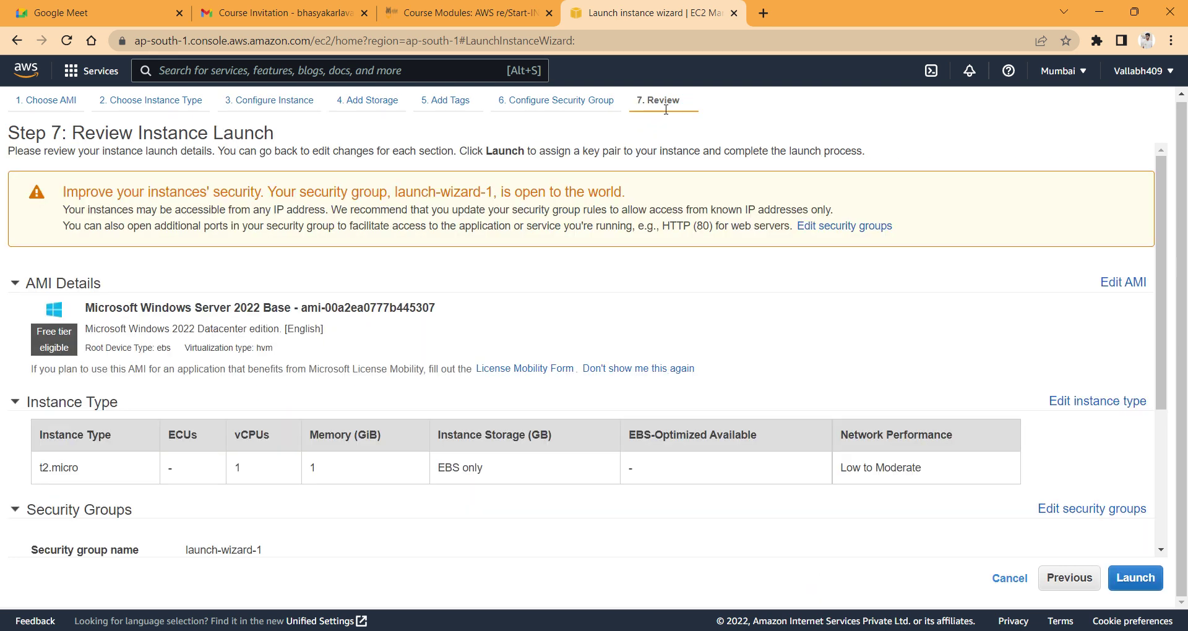